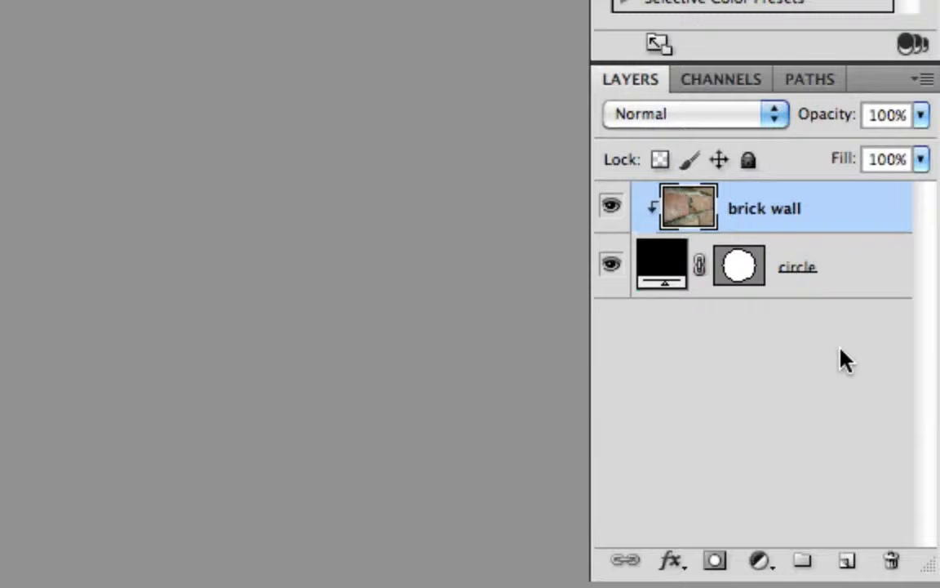
left_click(851, 283)
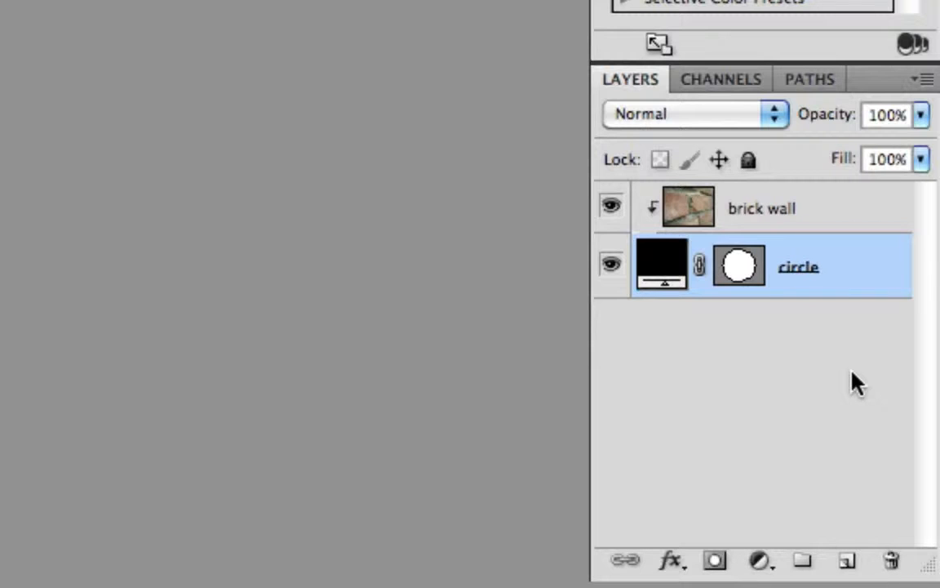
left_click(835, 214)
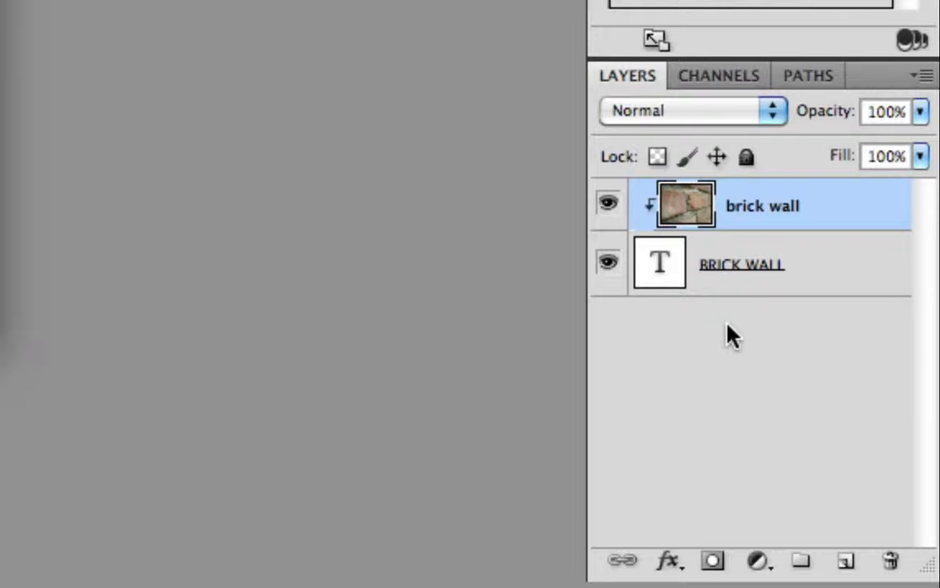
left_click(837, 281)
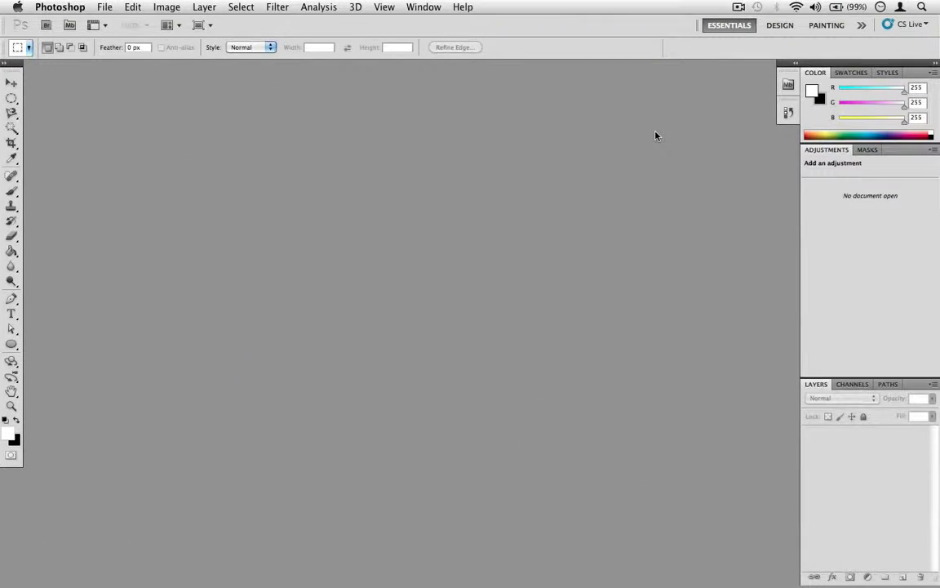
Step: Open the image brick-wall.jpg from the Desktop
key("super+o")
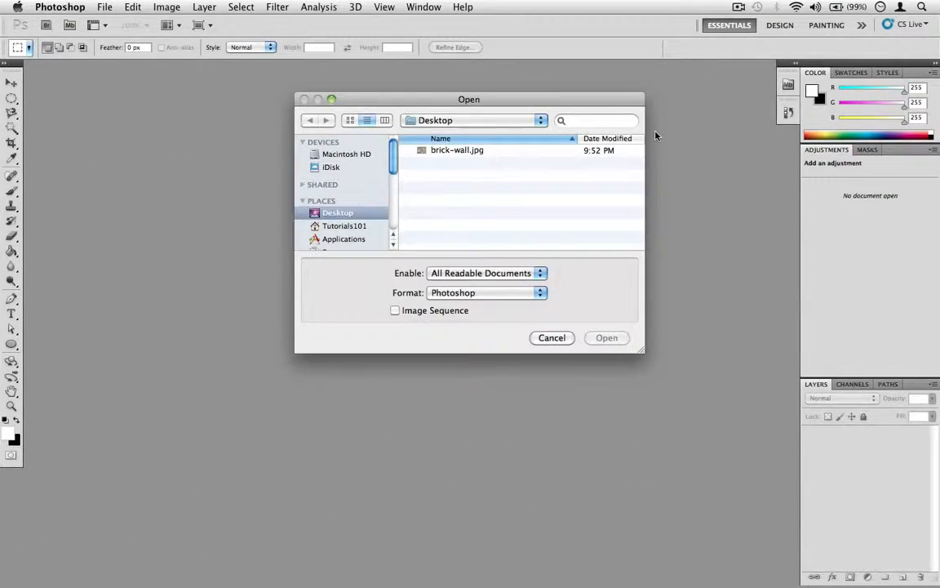
left_click(465, 153)
left_click(606, 337)
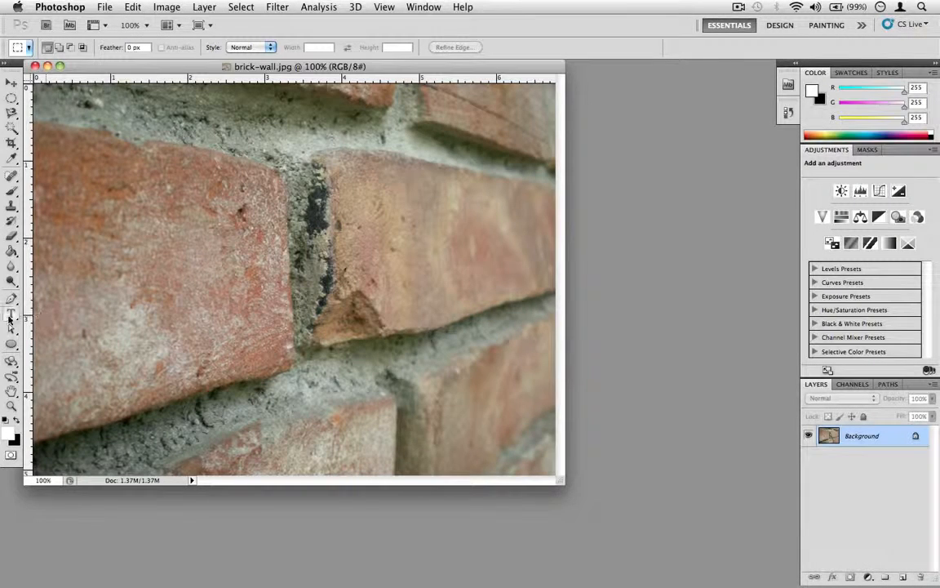
Step: Add the white text "BRICK WALL" on two lines over the photo and move it into the middle of the image
left_click(11, 315)
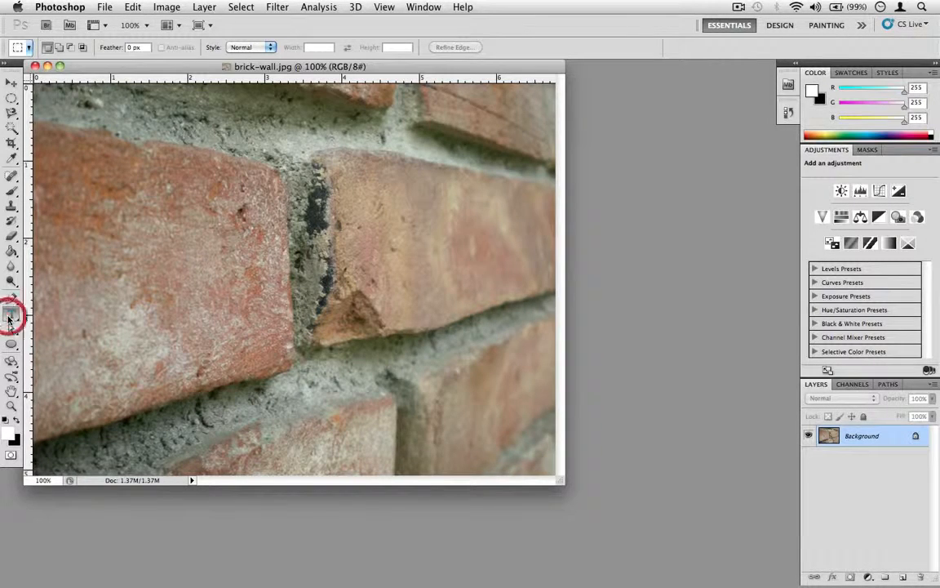
left_click(258, 306)
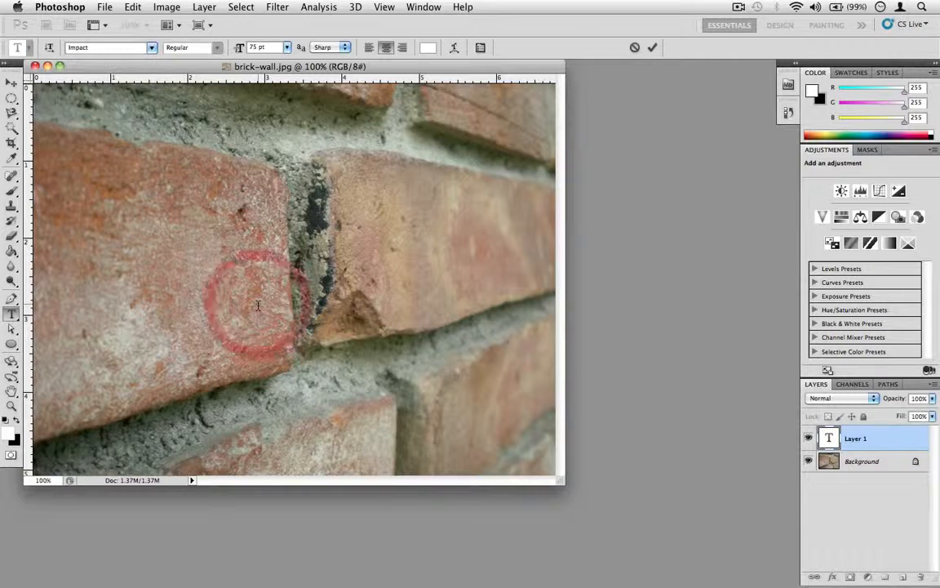
type("BRICK")
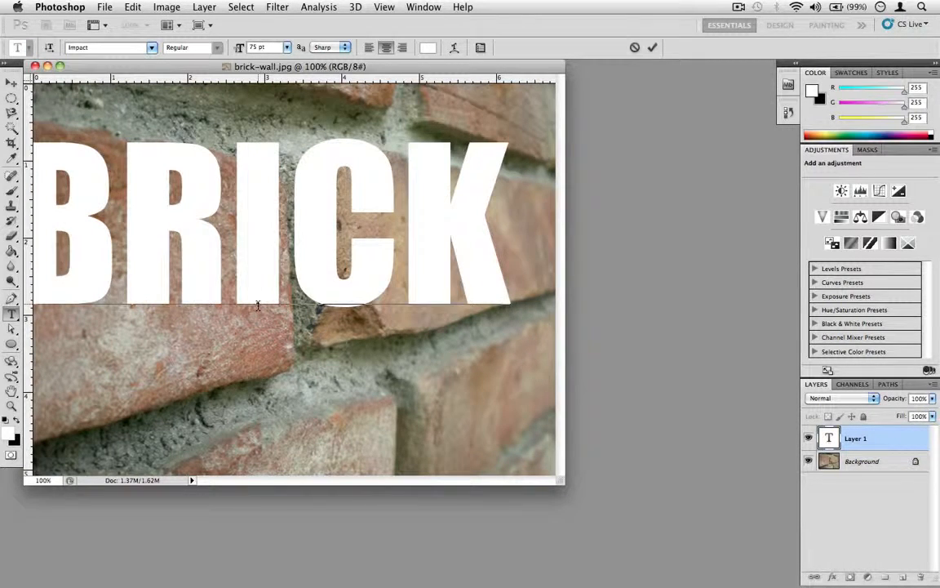
key("Return")
type("WALL")
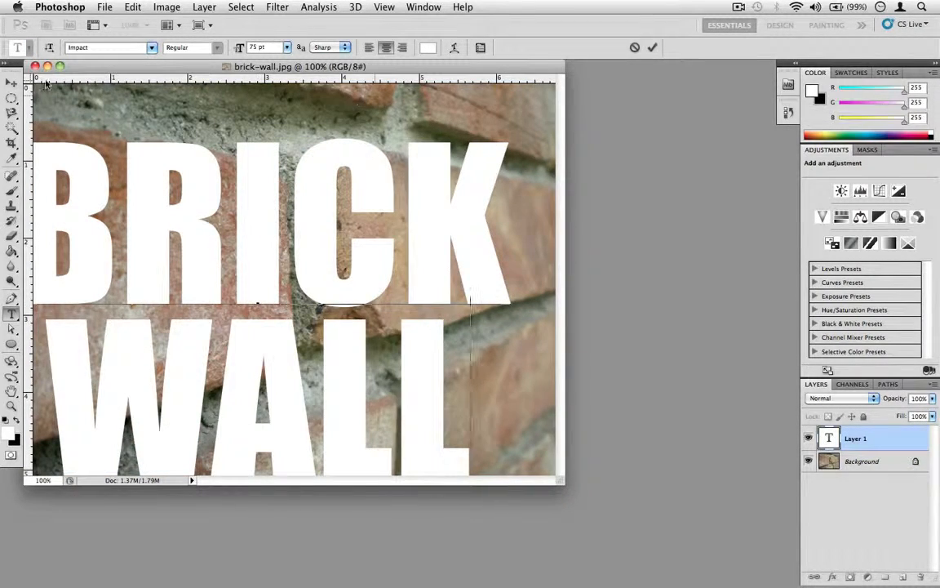
left_click(12, 82)
left_click_drag(168, 199, 195, 173)
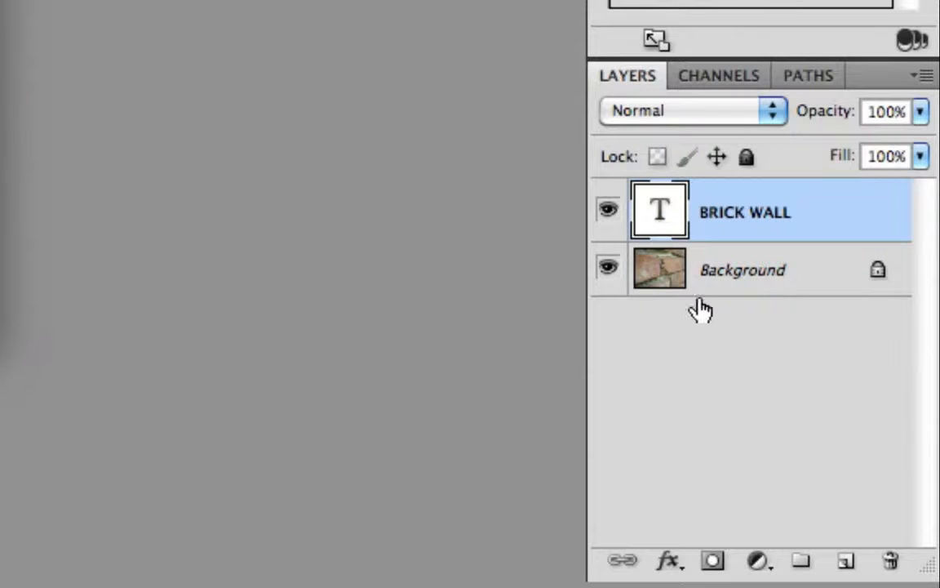
Step: Convert the locked Background into a regular layer named "brick wall"
left_click(792, 285)
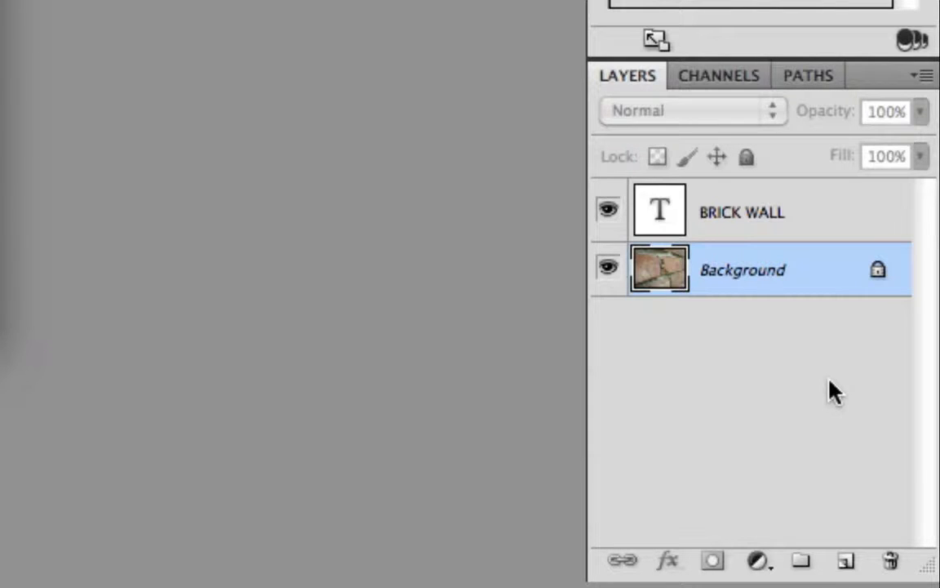
right_click(799, 288)
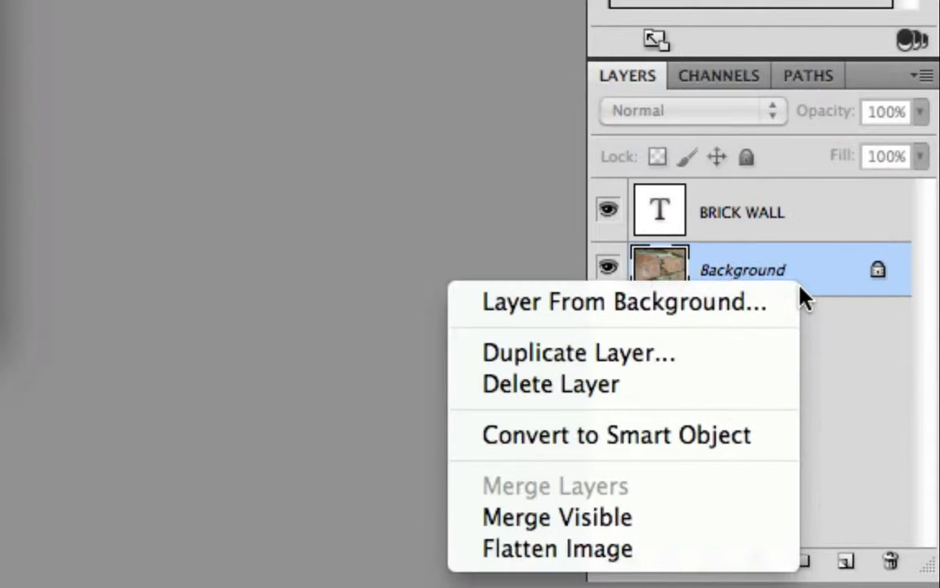
left_click(783, 301)
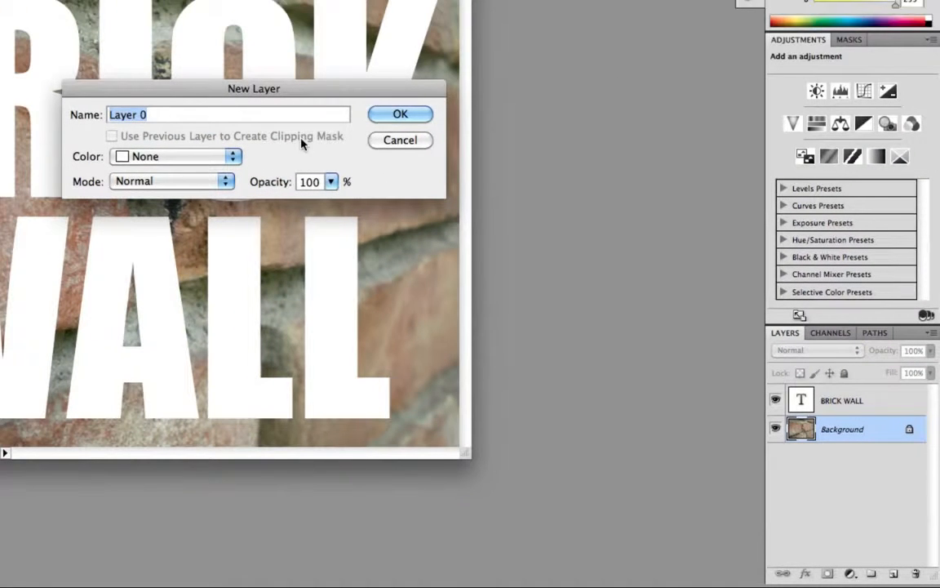
type("brick wall")
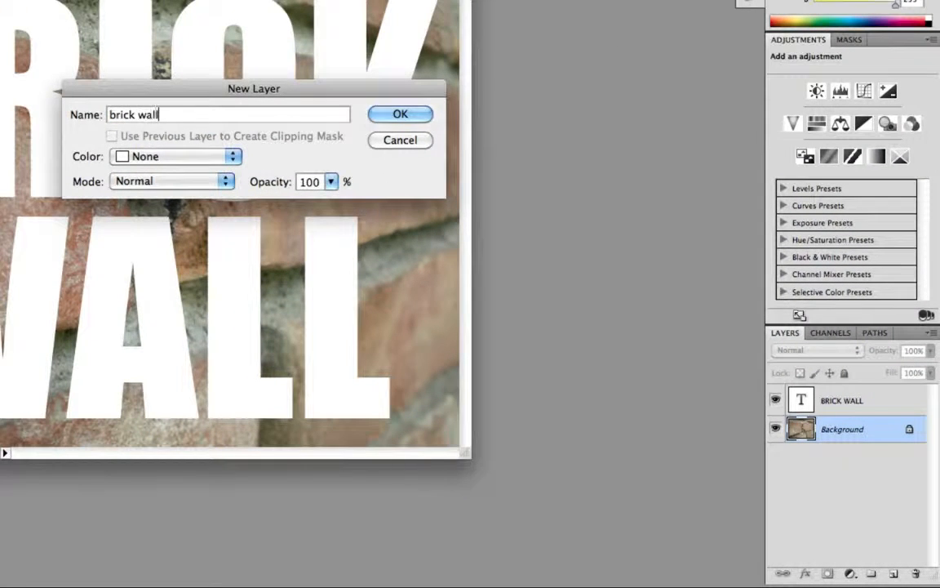
left_click(408, 115)
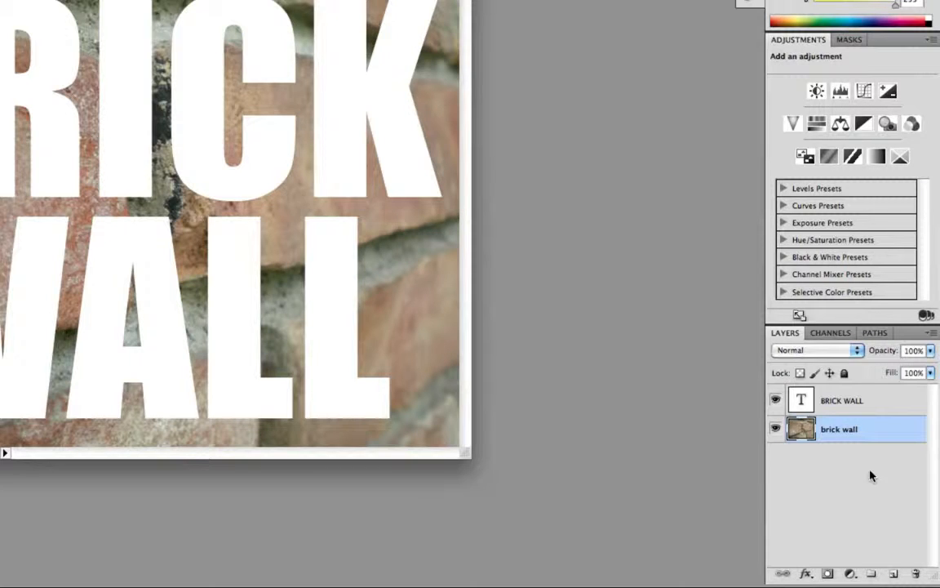
Step: Place the BRICK WALL text layer beneath the brick wall photo layer and clip the photo to the text with a clipping mask
left_click_drag(875, 403, 880, 458)
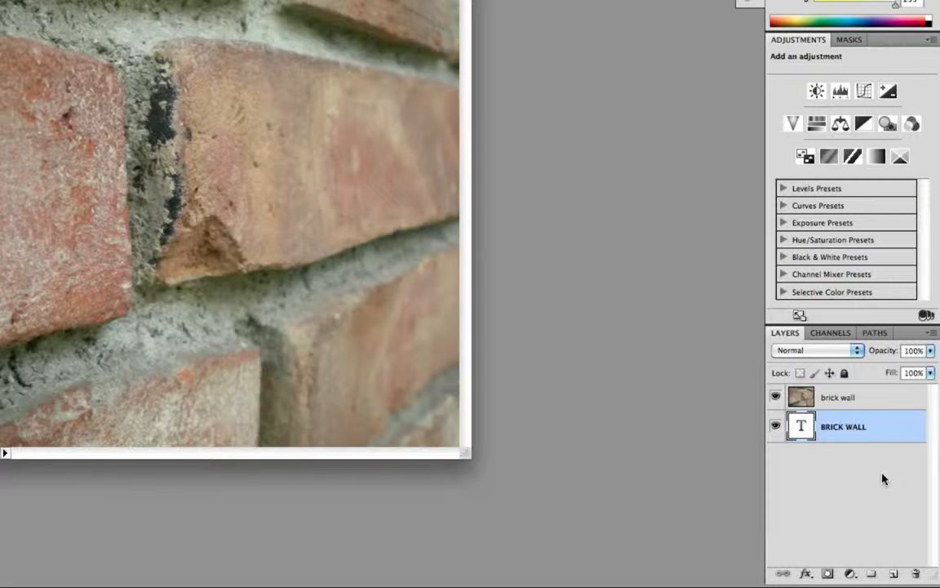
right_click(874, 398)
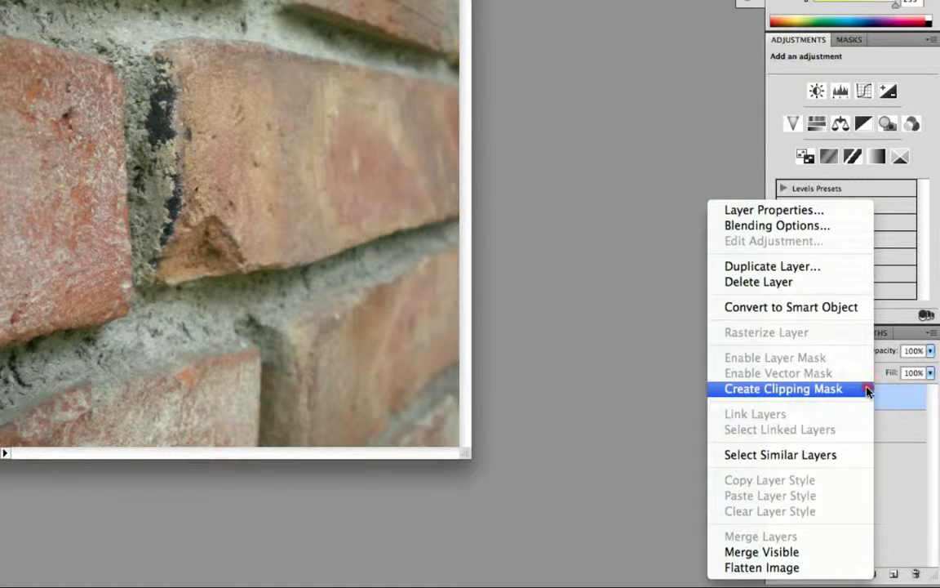
left_click(868, 390)
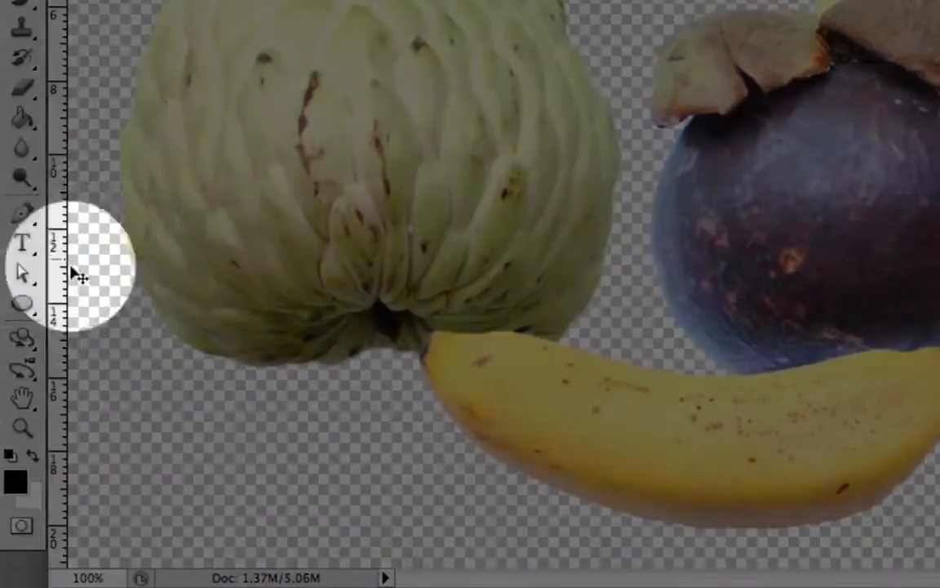
Step: Draw a large black circle as an Ellipse shape layer in the fruit document and place it beneath the fruit 1 layer
left_click(12, 344)
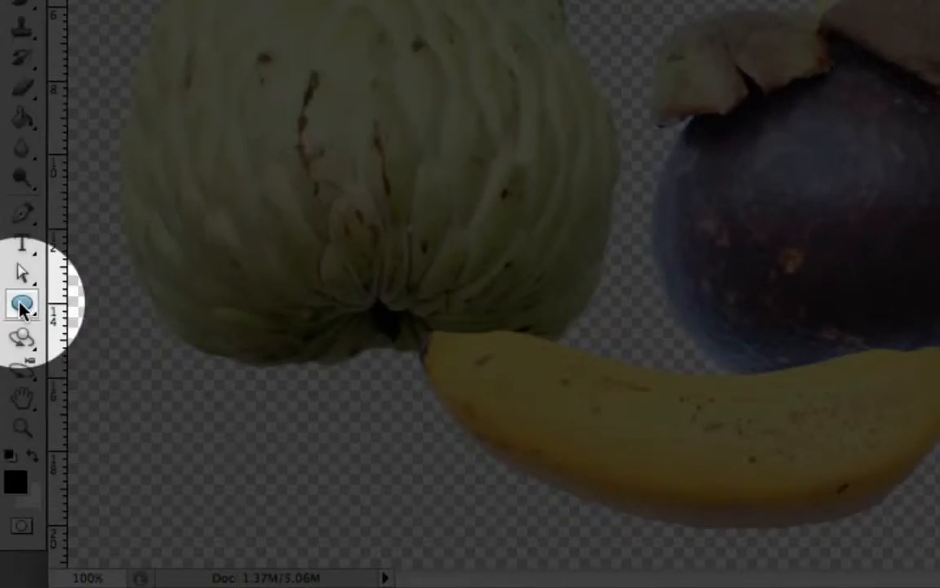
left_click(20, 303)
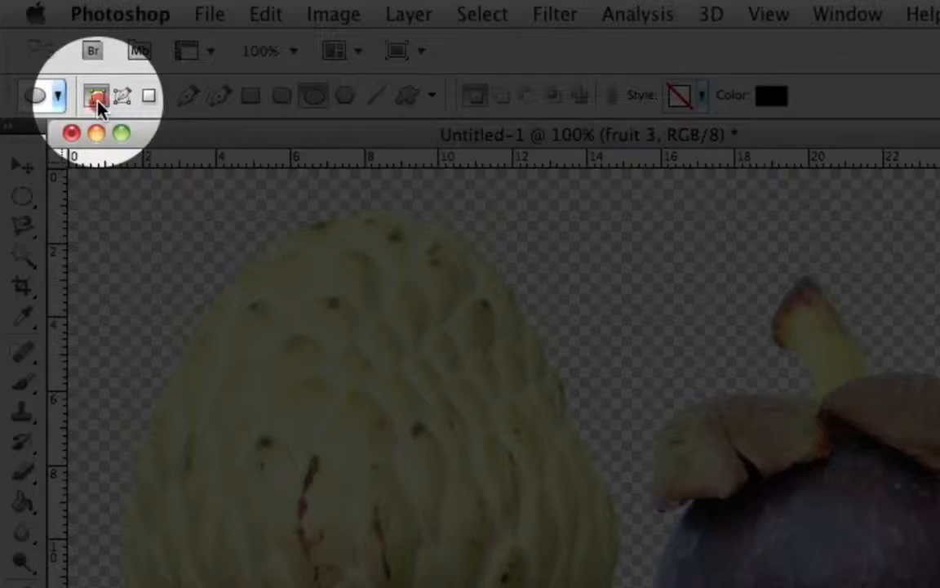
left_click(95, 101)
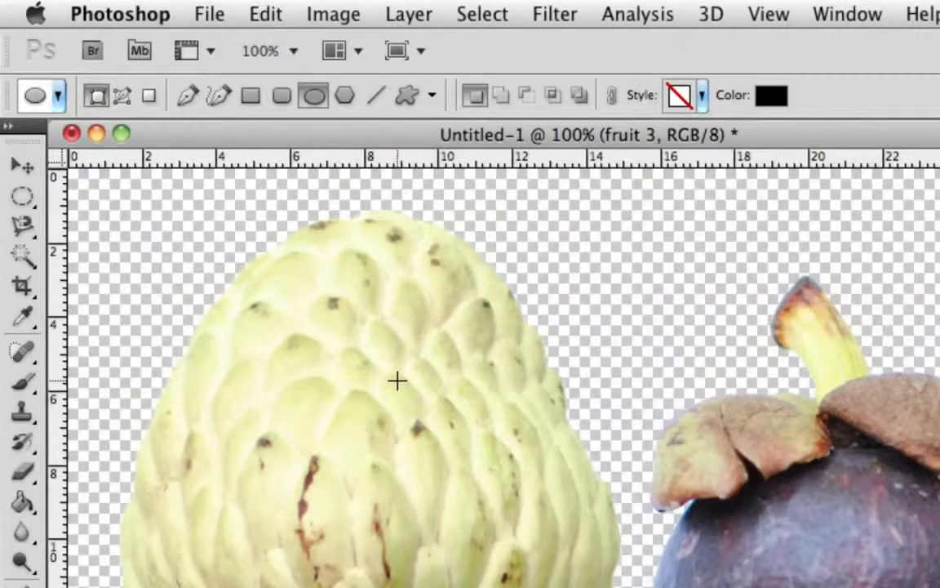
left_click_drag(398, 380, 478, 414)
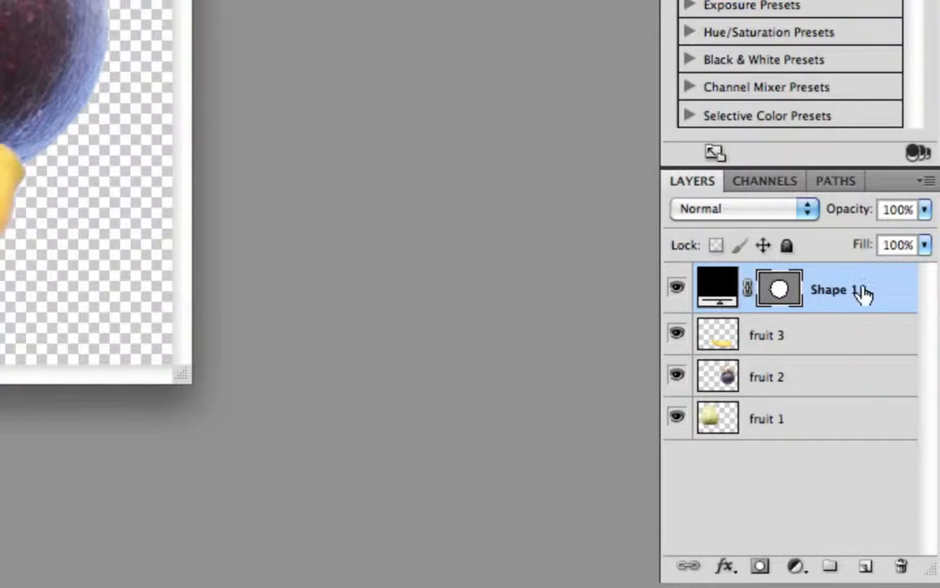
left_click_drag(873, 294, 869, 481)
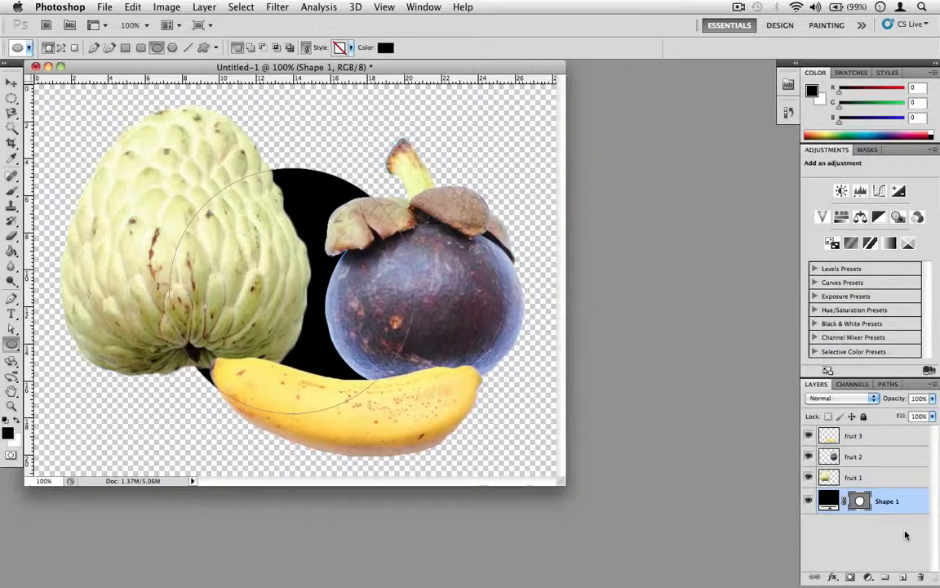
Step: Create clipping masks for the fruit 1, fruit 2 and fruit 3 layers so all three are clipped to the circle shape
left_click(878, 479)
right_click(878, 482)
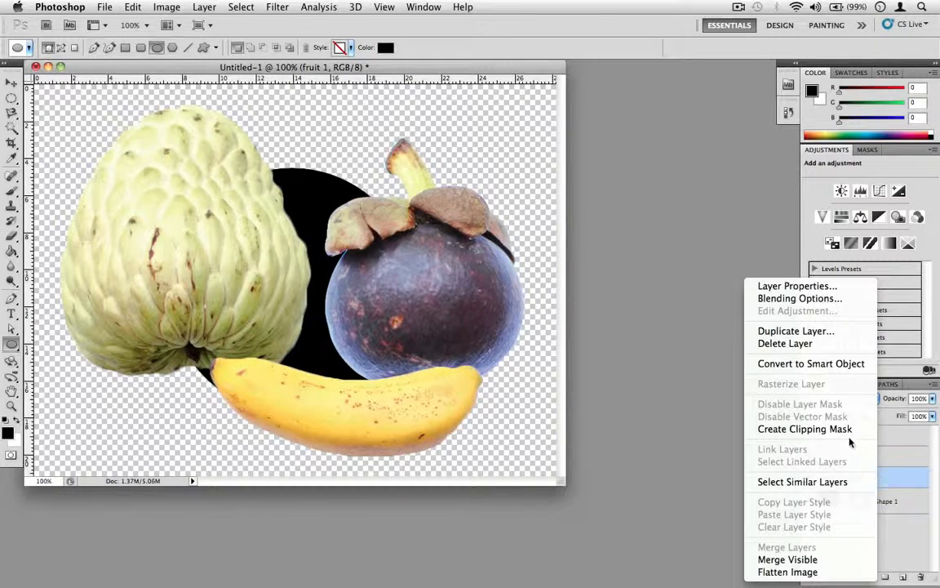
left_click(839, 428)
right_click(886, 462)
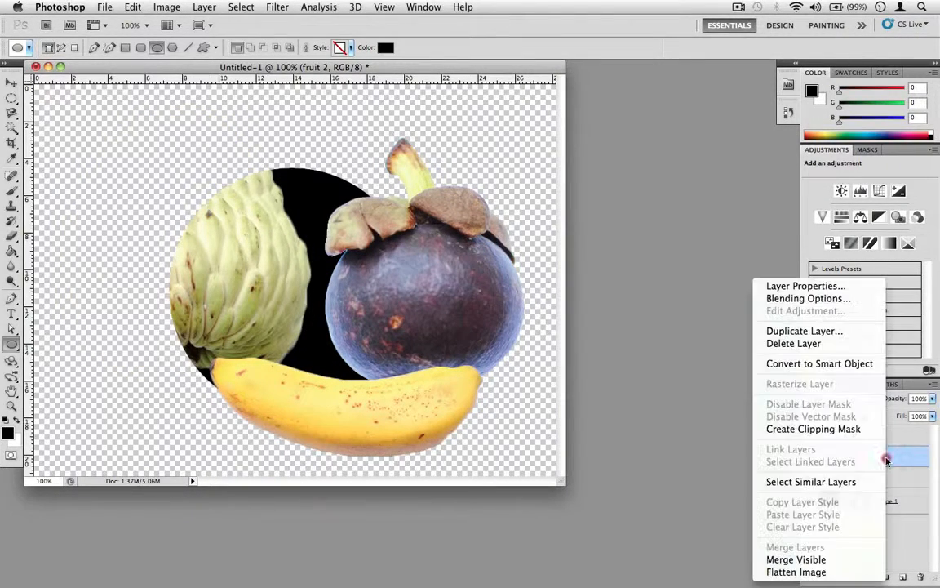
left_click(849, 426)
left_click(872, 437)
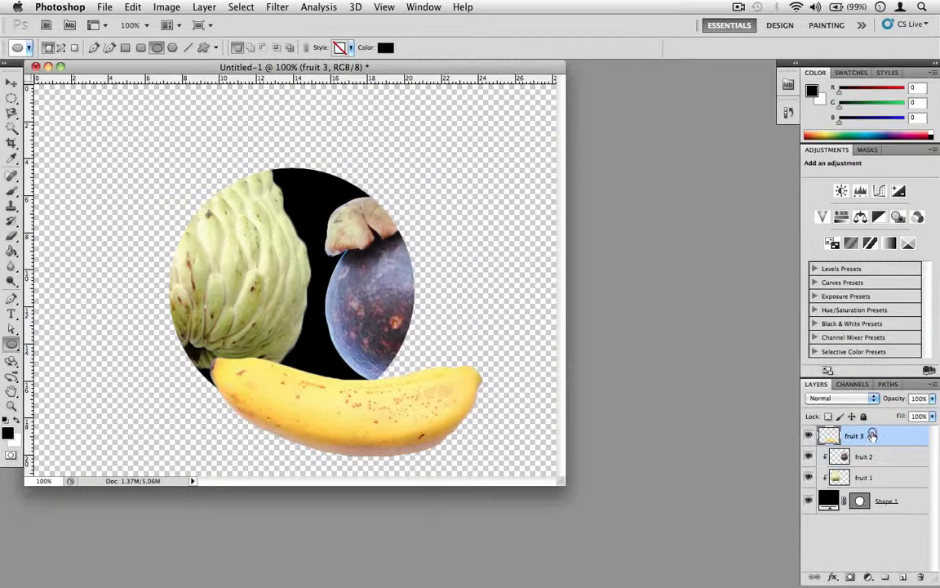
right_click(872, 436)
left_click(858, 428)
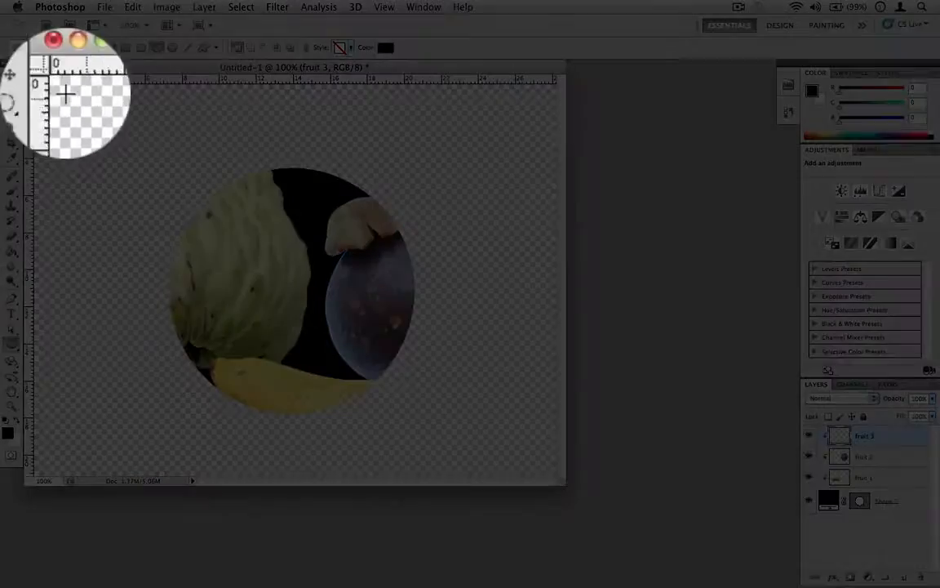
Step: Move the Shape 1 circle slightly to the left beneath the clipped fruits with the Move tool
left_click(12, 82)
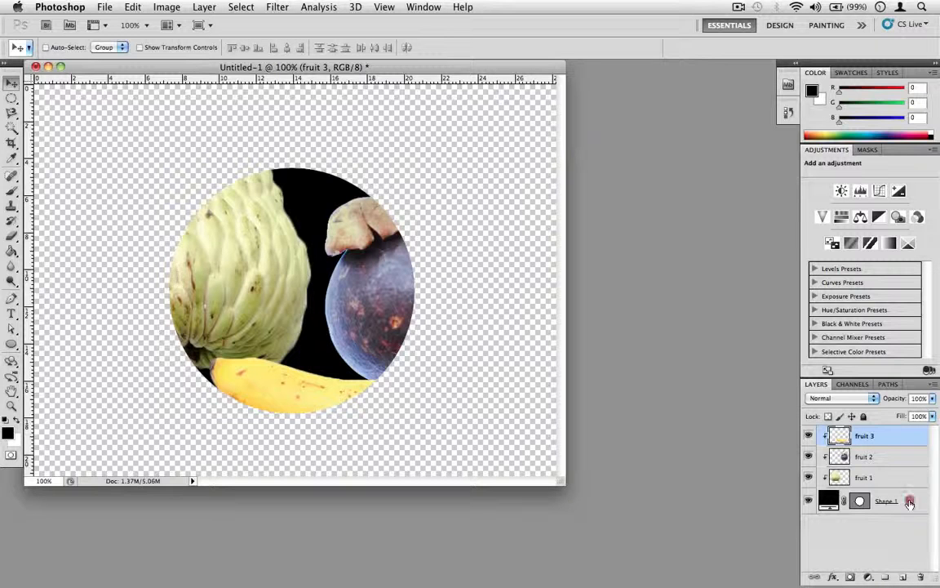
left_click(897, 500)
left_click_drag(337, 263, 294, 260)
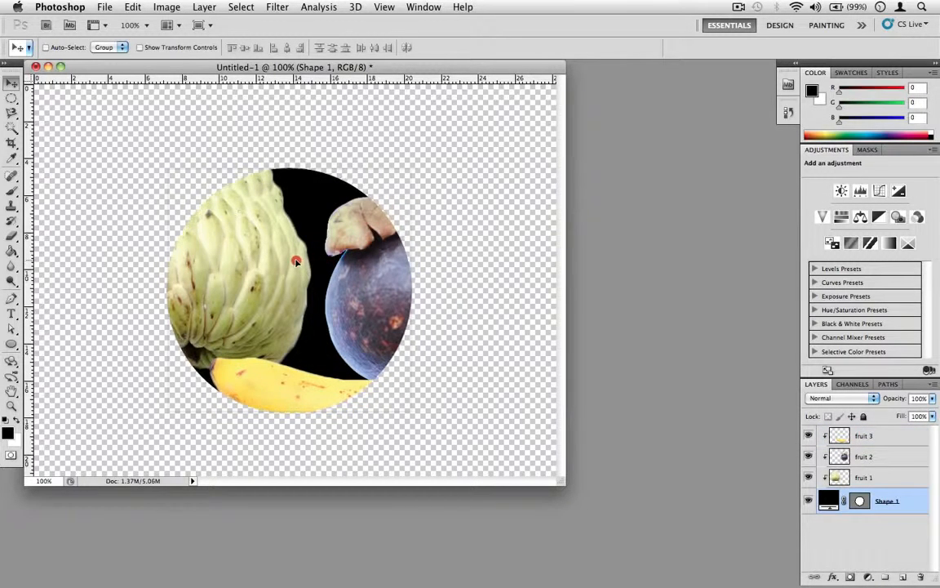
Step: Reposition the green fruit, the purple fruit and the banana on their own layers to fill the circle
left_click(865, 477)
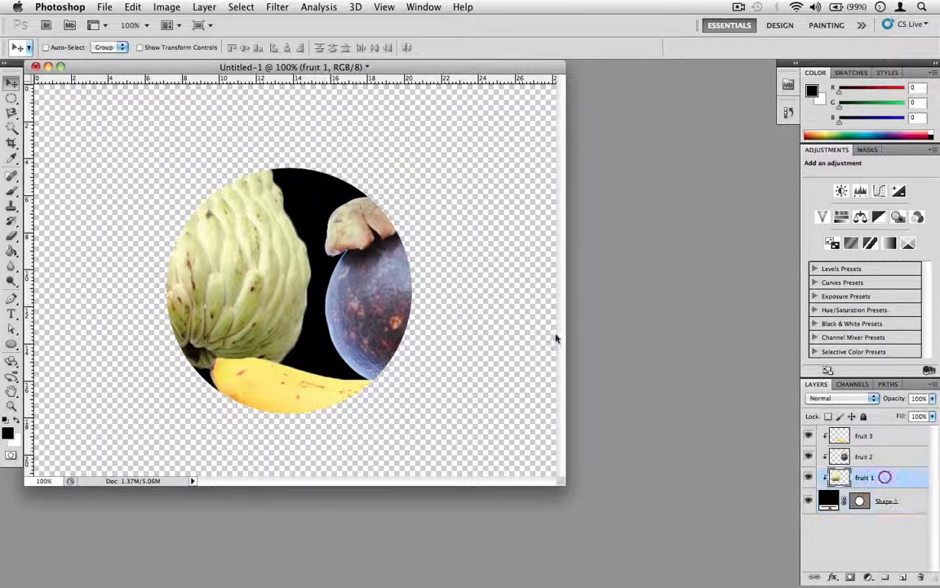
left_click_drag(222, 259, 322, 326)
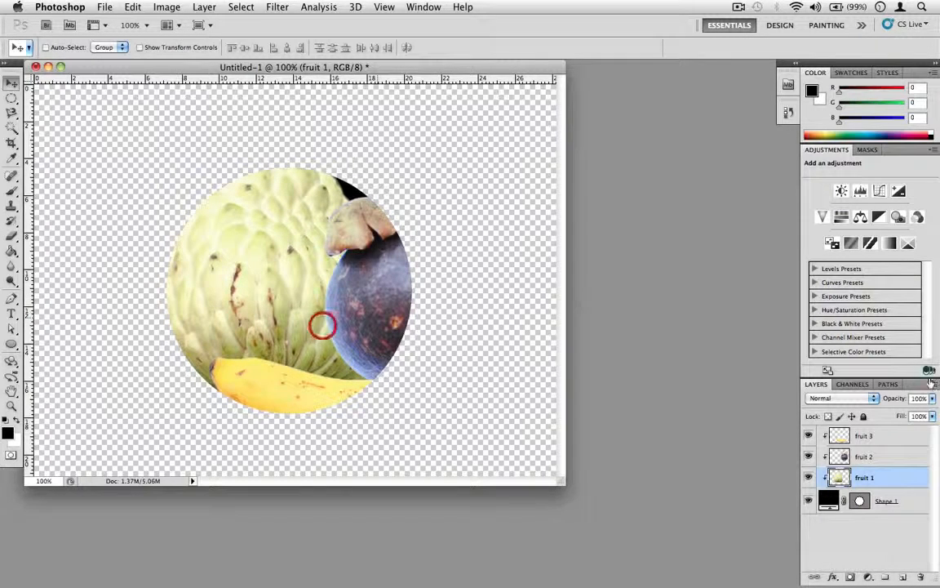
left_click(896, 456)
left_click_drag(383, 318, 347, 289)
left_click(869, 434)
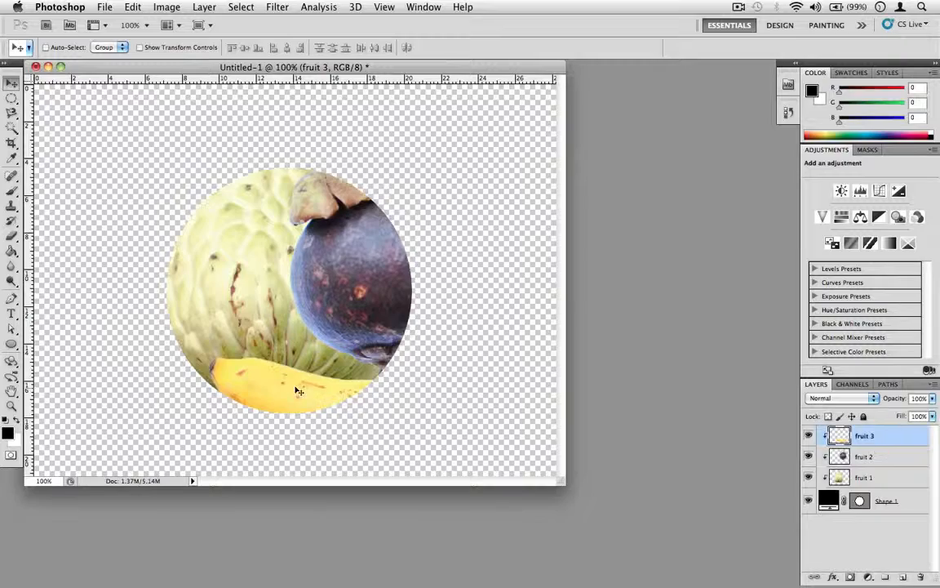
left_click_drag(299, 391, 296, 359)
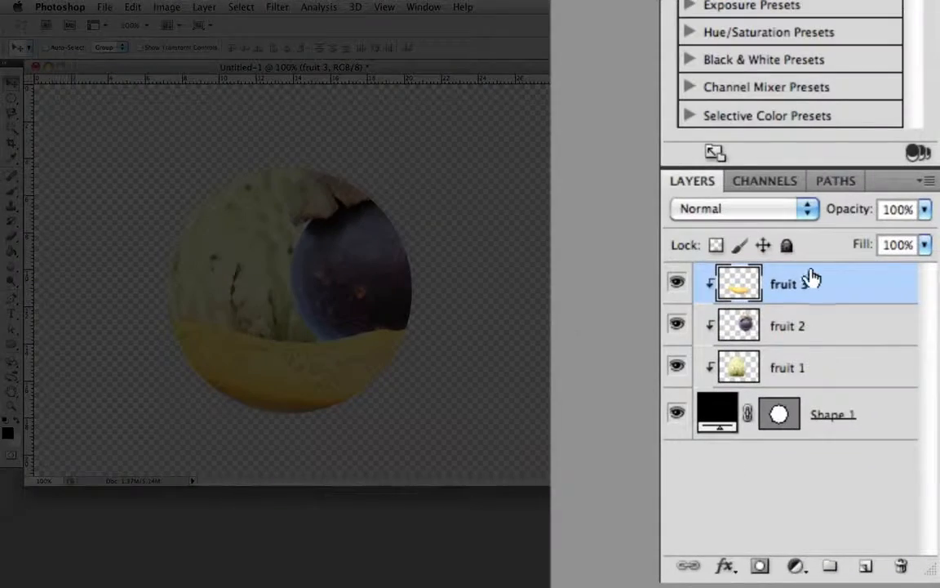
Step: Release the fruit 3 layer from its clipping mask
right_click(821, 278)
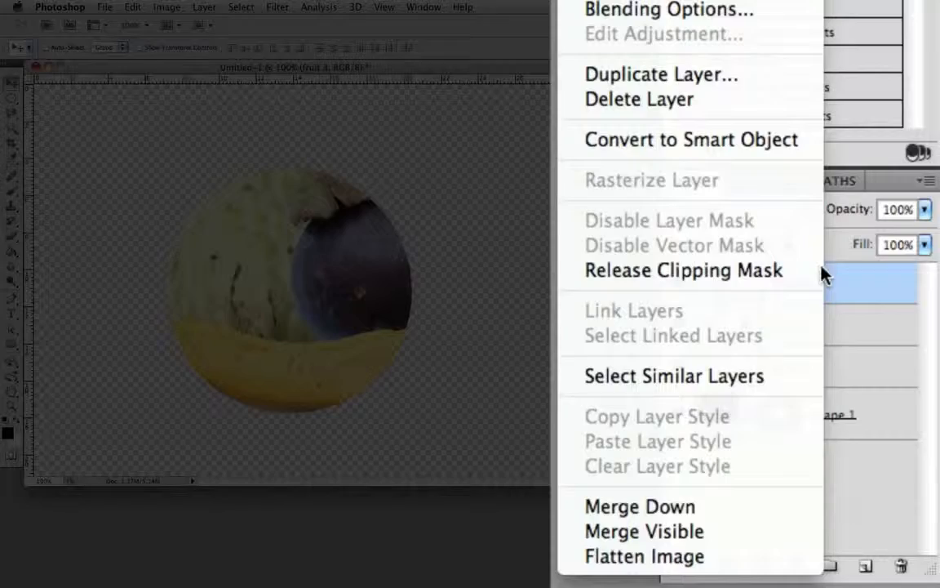
left_click(779, 272)
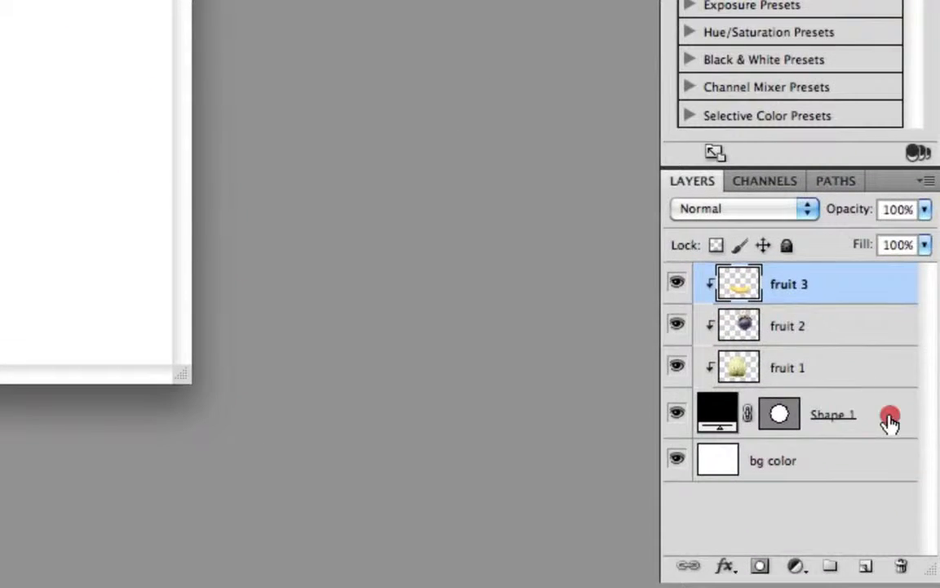
Step: Rasterize the Shape 1 circle layer and apply a Gaussian Blur with a 15-pixel radius to soften the clipped fruits' edge
left_click(889, 418)
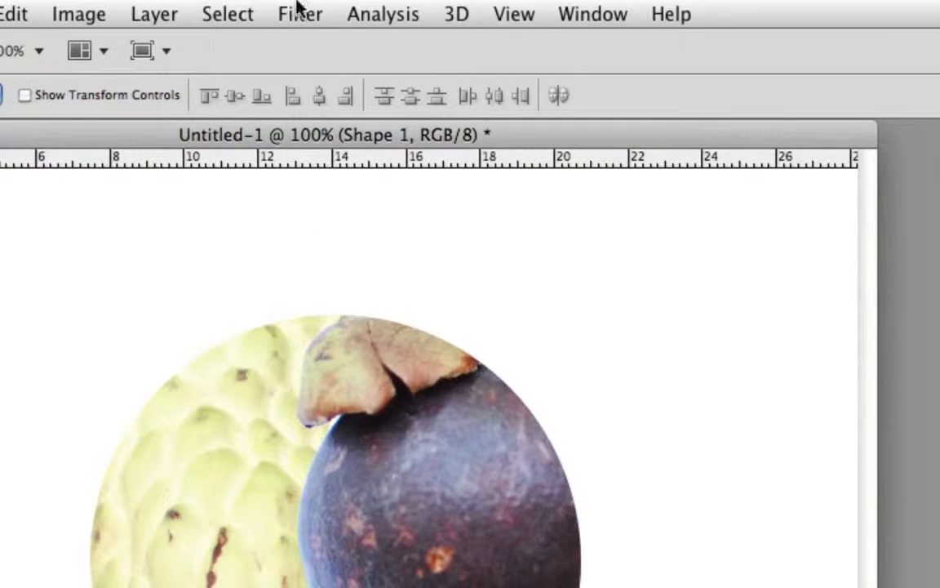
left_click(298, 12)
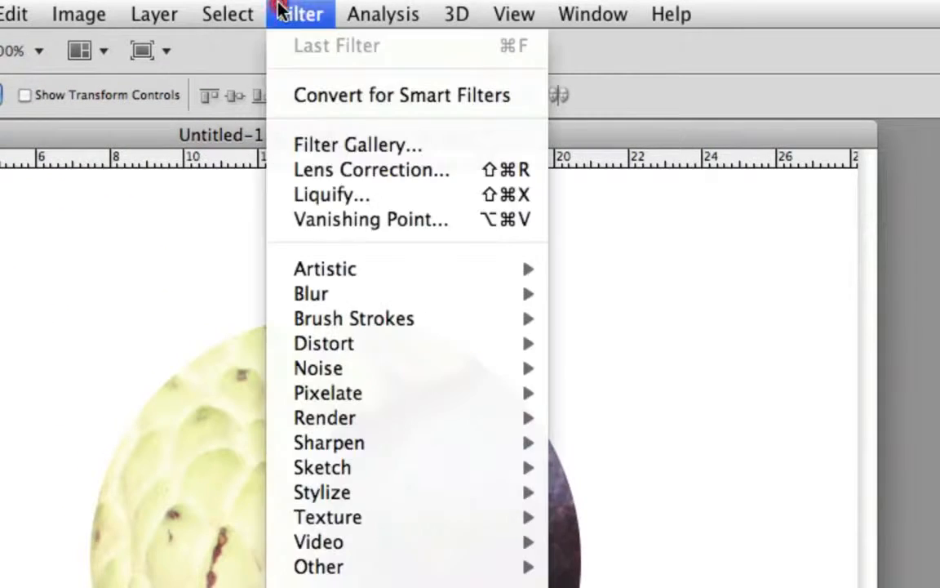
mouse_move(522, 300)
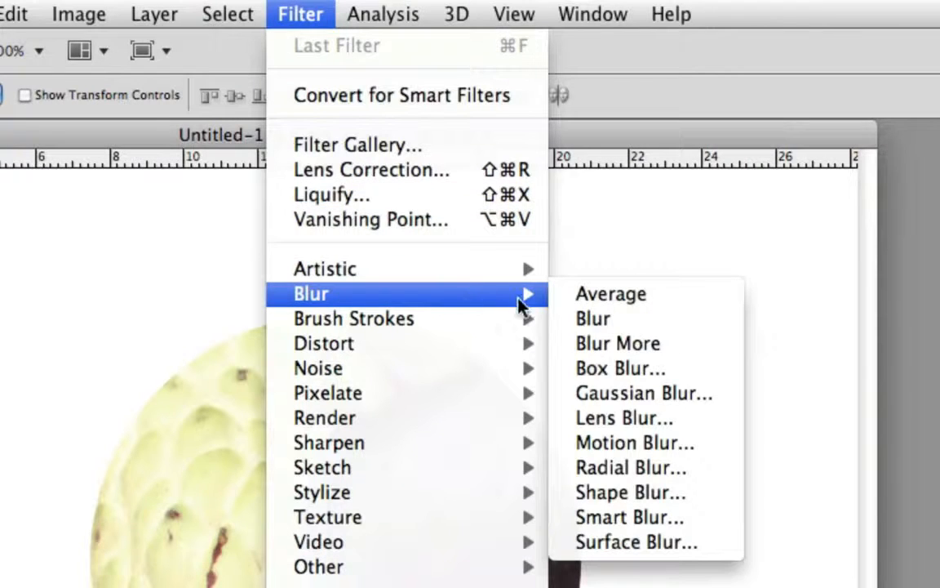
left_click(650, 393)
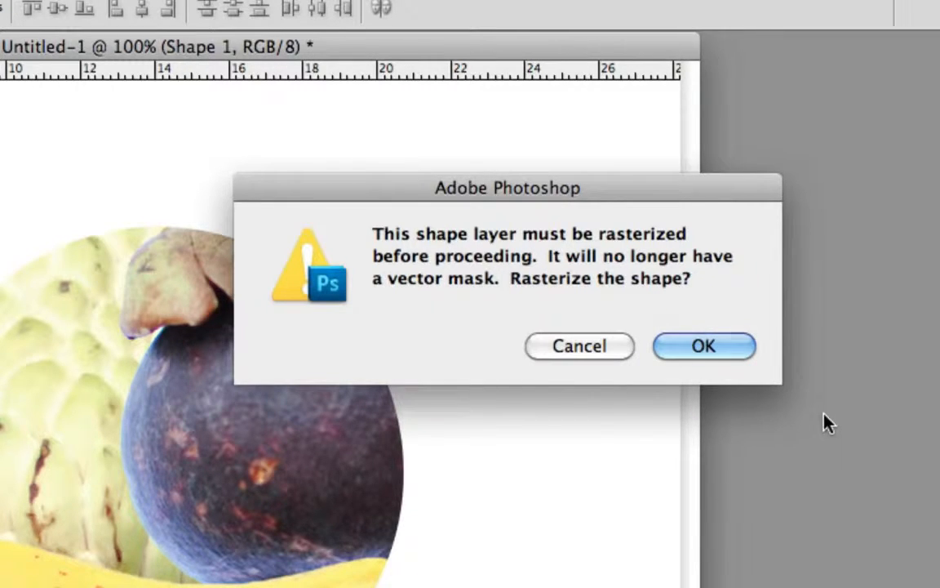
left_click(723, 348)
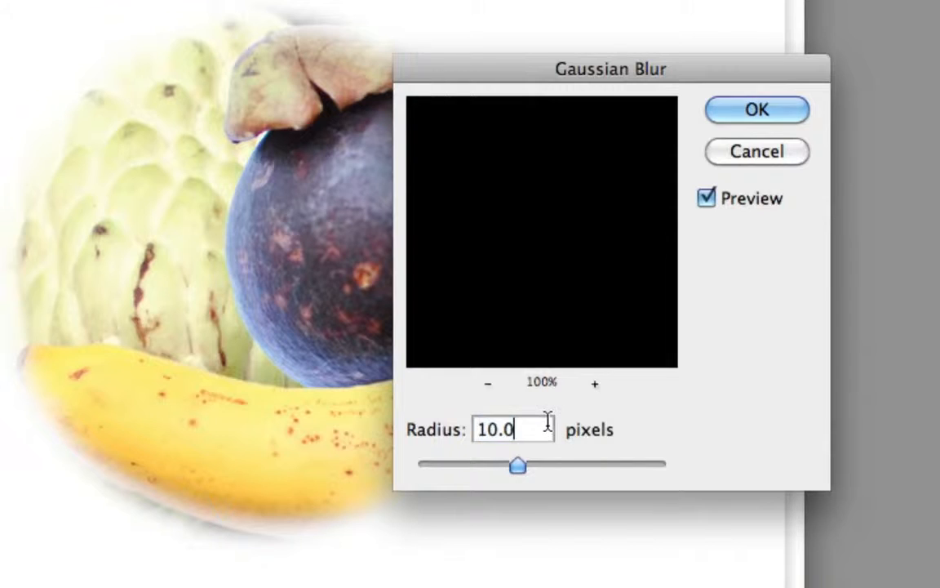
type("15")
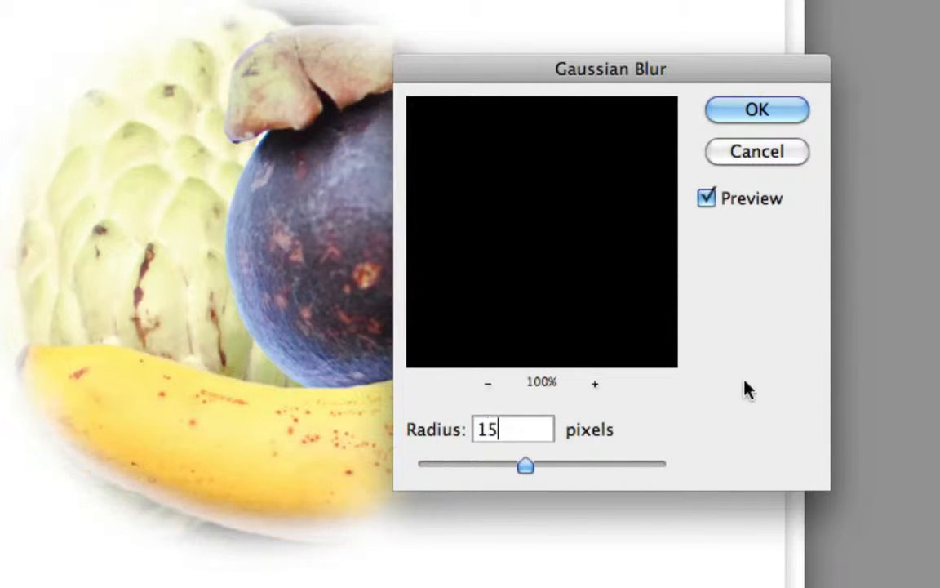
left_click(749, 118)
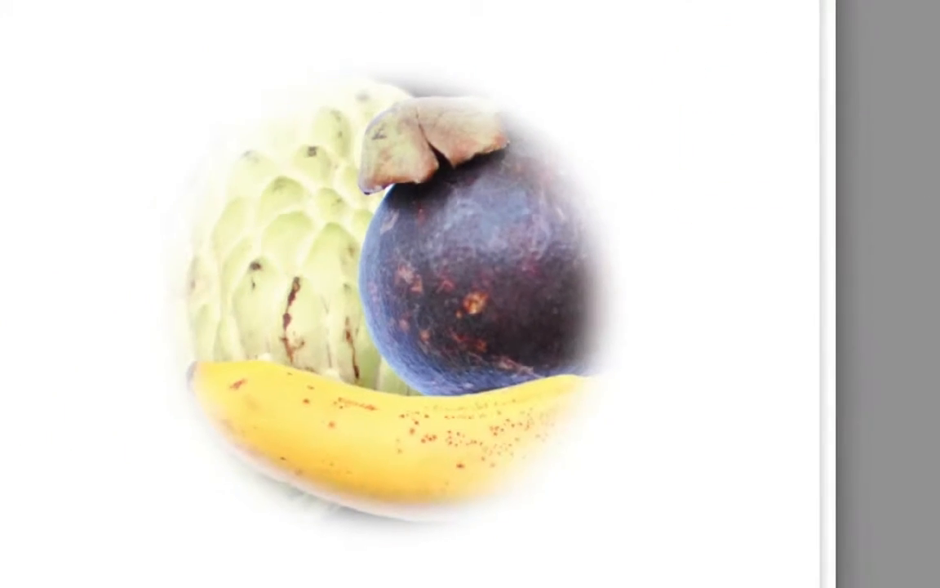